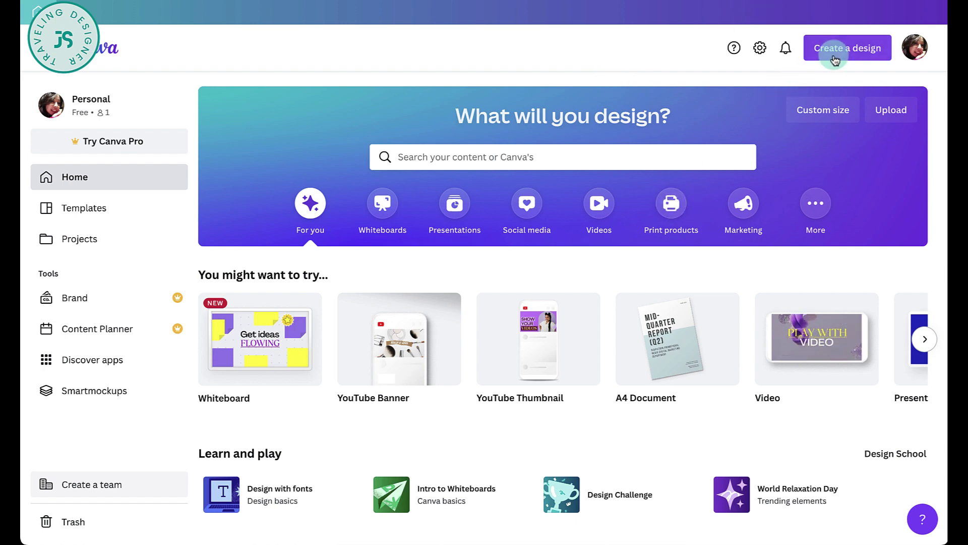
Start a new blank US Letter Document (8.5 × 11 in) design.
{"action": "left_click", "coordinate": [834, 60]}
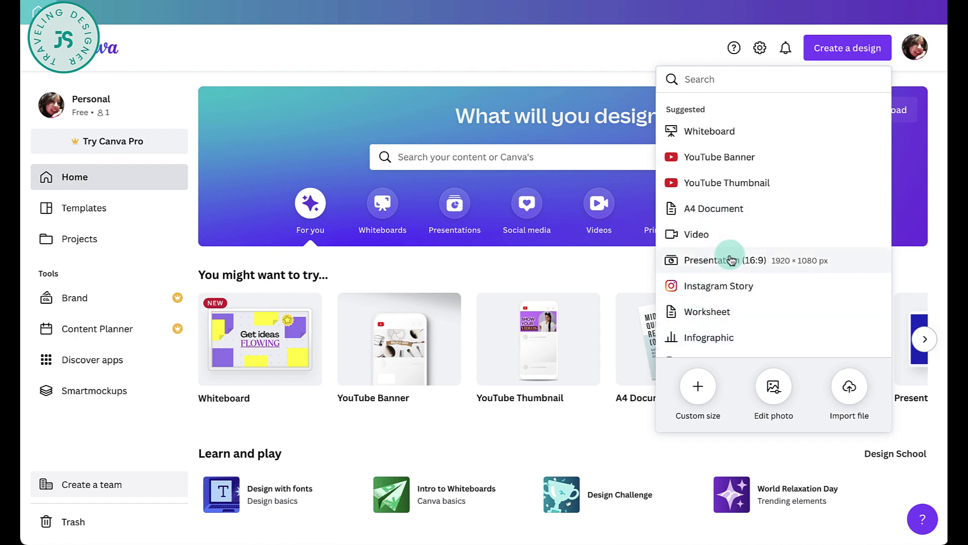
{"action": "scroll", "coordinate": [730, 257], "scroll_direction": "down", "scroll_amount": 3}
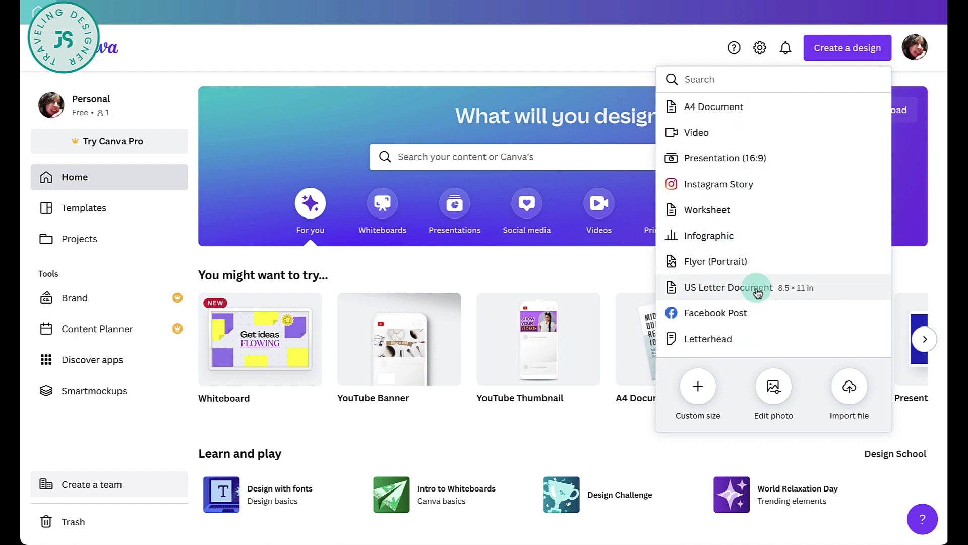
{"action": "scroll", "coordinate": [758, 295], "scroll_direction": "up", "scroll_amount": 3}
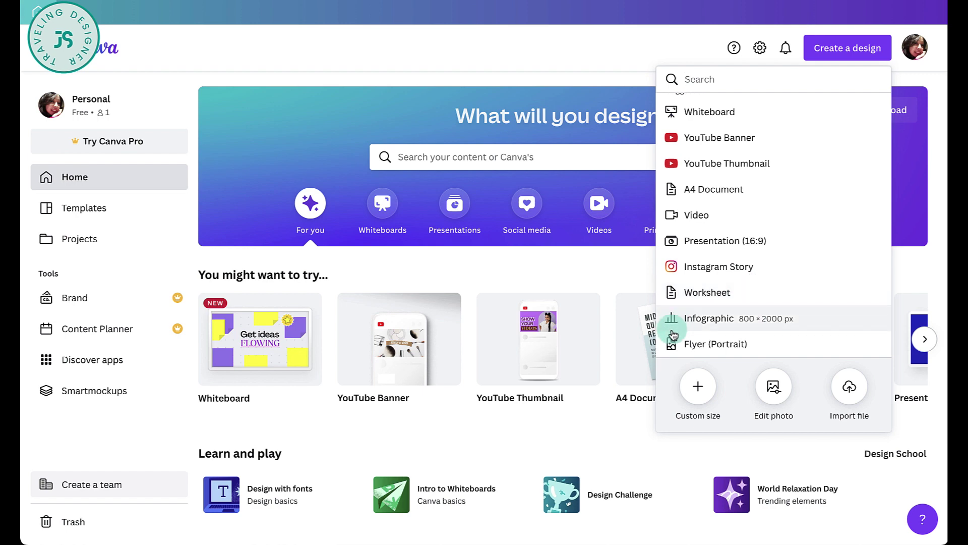
{"action": "left_click", "coordinate": [575, 419]}
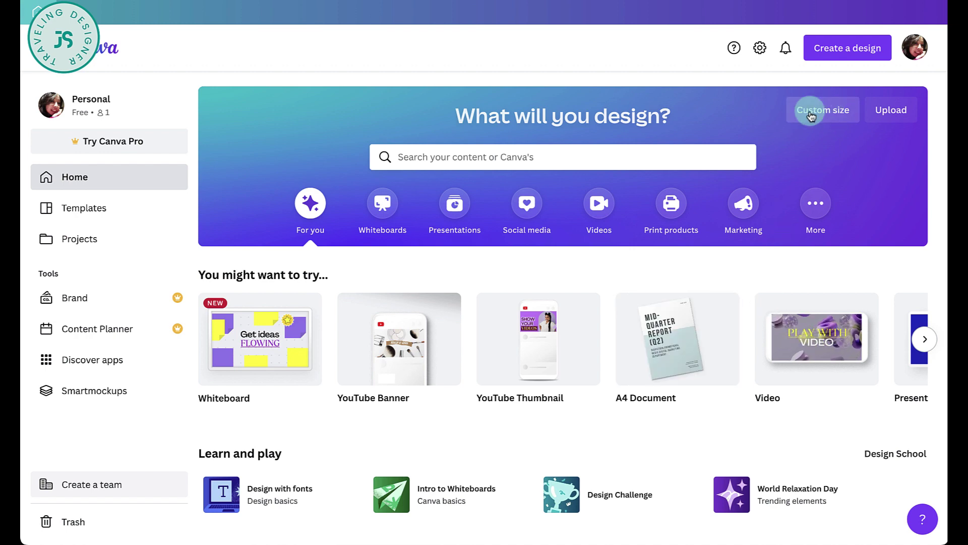
{"action": "left_click", "coordinate": [833, 50]}
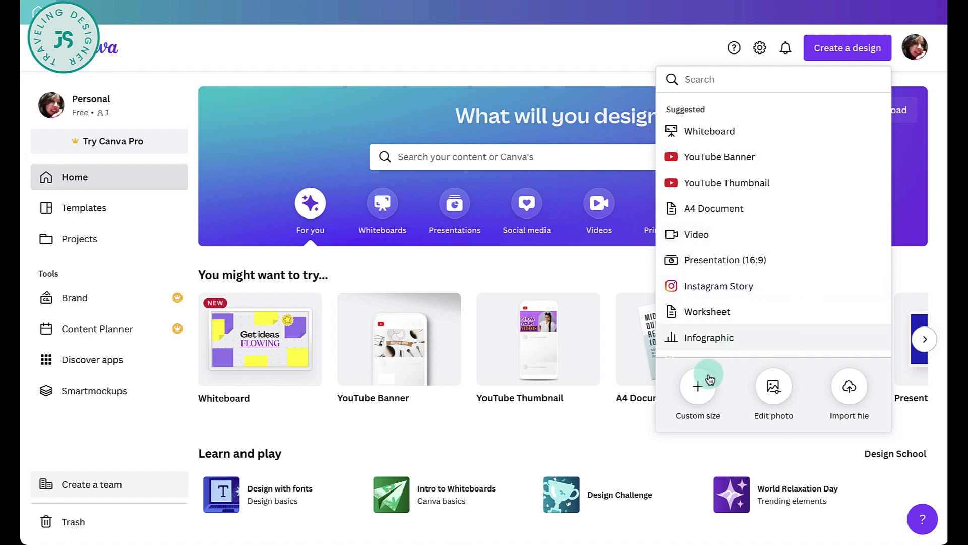
{"action": "scroll", "coordinate": [822, 250], "scroll_direction": "down", "scroll_amount": 2}
{"action": "scroll", "coordinate": [822, 250], "scroll_direction": "down", "scroll_amount": 4}
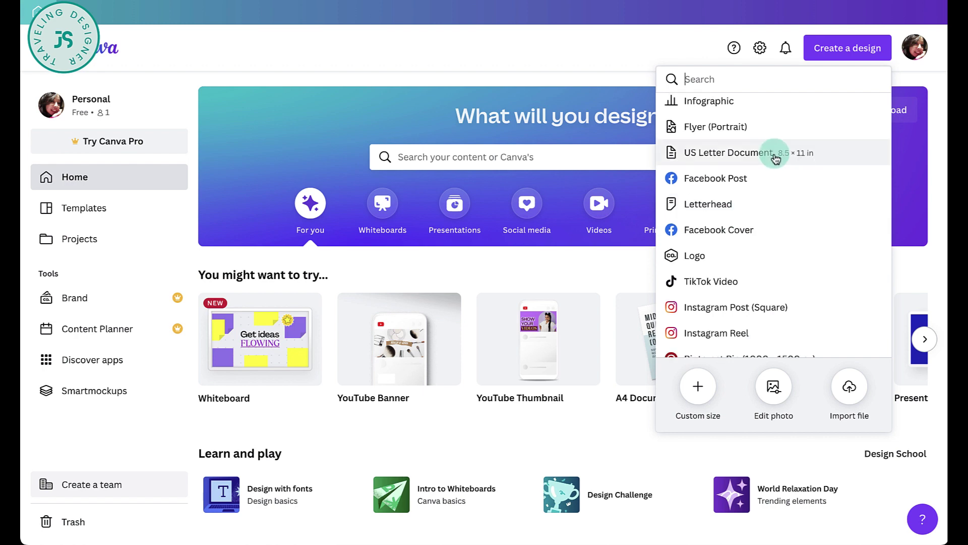
{"action": "left_click", "coordinate": [774, 157]}
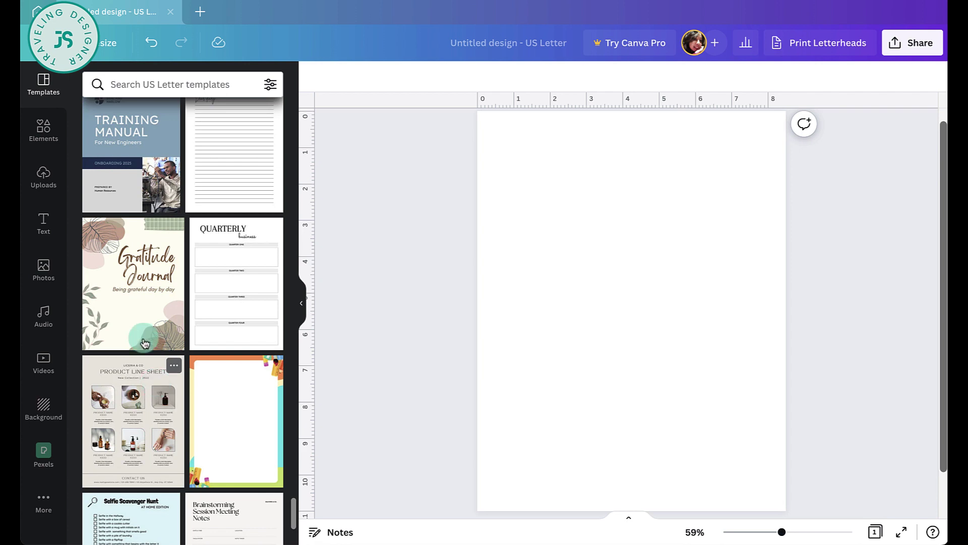
Apply the Quarterly business template, with its Quarter One to Quarter Four boxes, to the page.
{"action": "left_click", "coordinate": [226, 270]}
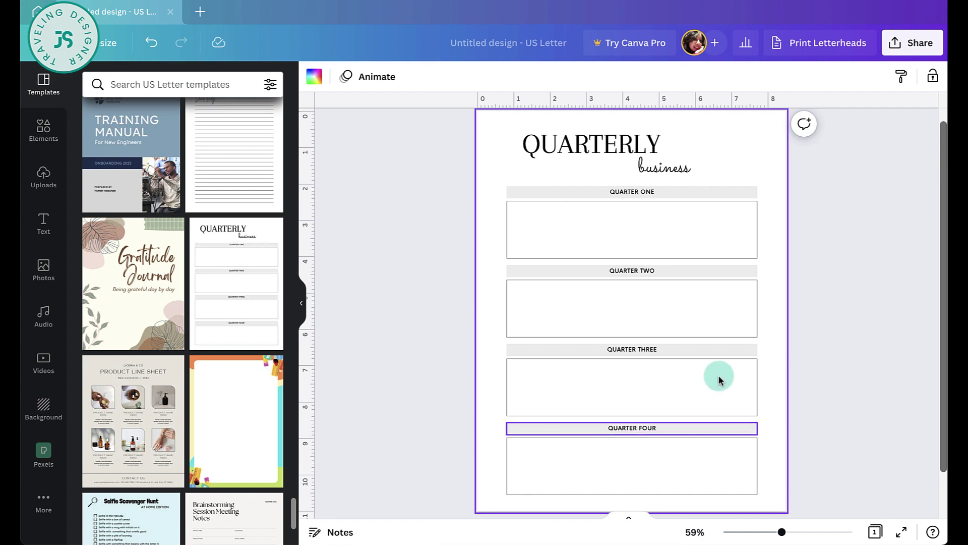
Recolour the four grey quarter header bars pink and bring up the Elements panel.
{"action": "scroll", "coordinate": [718, 379], "scroll_direction": "down", "scroll_amount": 1}
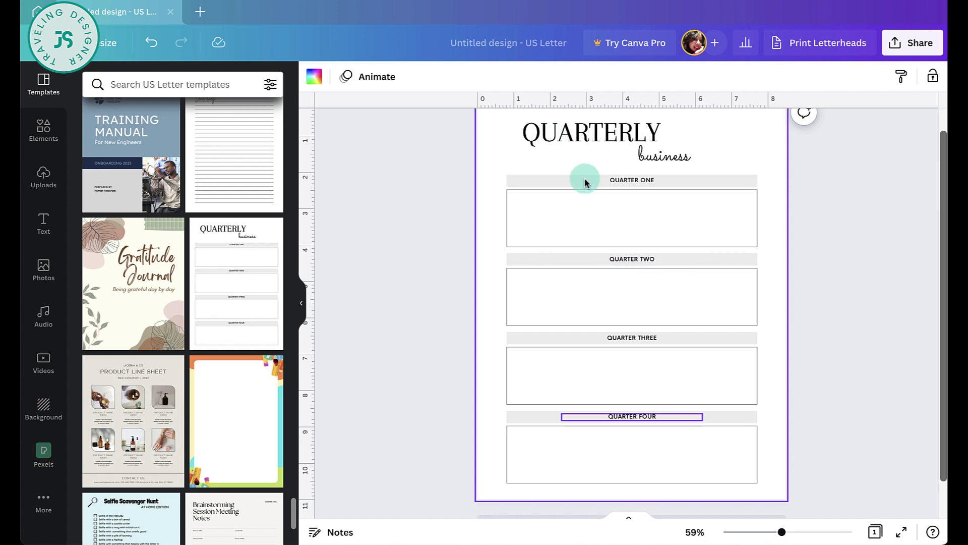
{"action": "left_click", "coordinate": [539, 184]}
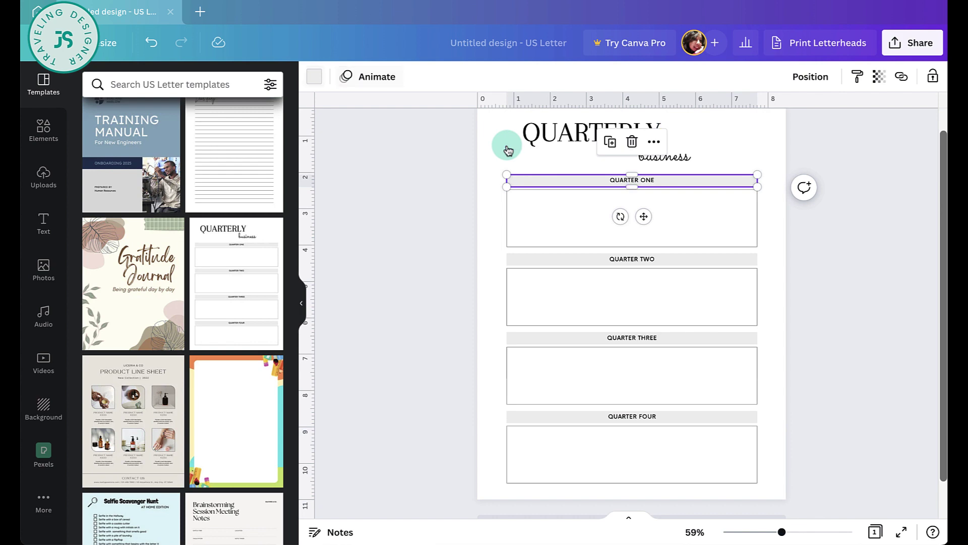
{"action": "left_click", "coordinate": [314, 77]}
{"action": "left_click", "coordinate": [130, 236]}
{"action": "left_click", "coordinate": [535, 261]}
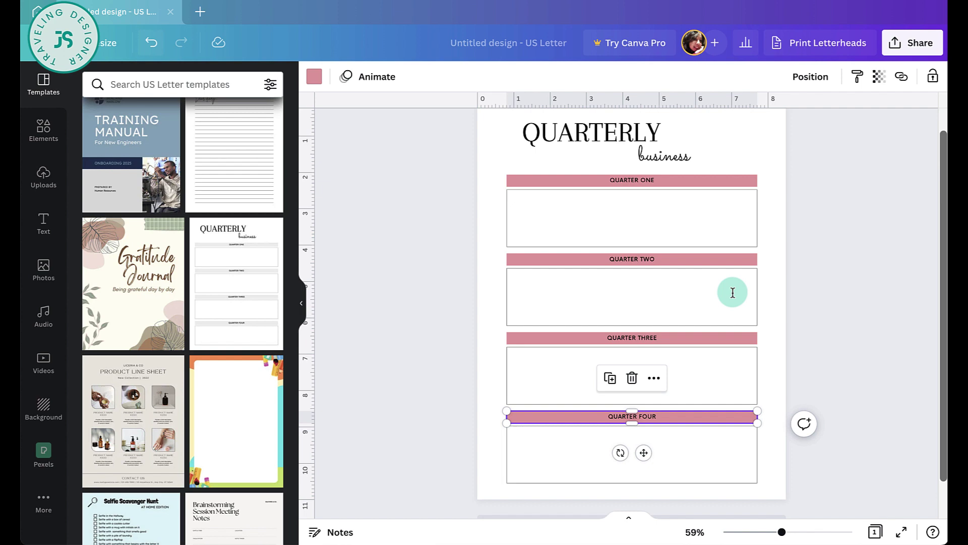
{"action": "left_click", "coordinate": [43, 129]}
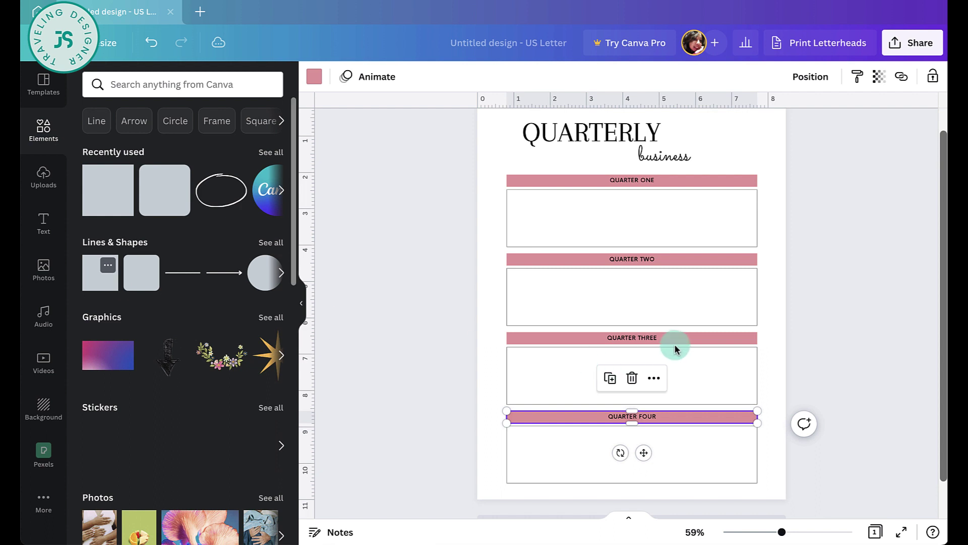
Add a pink square, shrink it to checkbox size in Quarter One, and duplicate it below.
{"action": "key", "text": "r"}
{"action": "left_click_drag", "start_coordinate": [674, 252], "coordinate": [600, 332]}
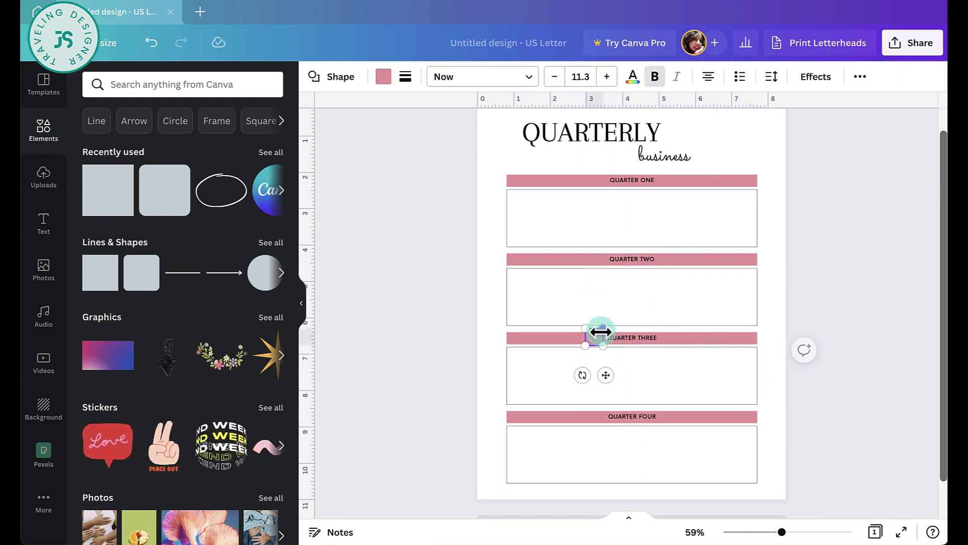
{"action": "left_click_drag", "start_coordinate": [606, 374], "coordinate": [535, 246]}
{"action": "key", "text": "ctrl+d"}
Add a dotted writing line with weight 1 inside Quarter Two.
{"action": "key", "text": "l"}
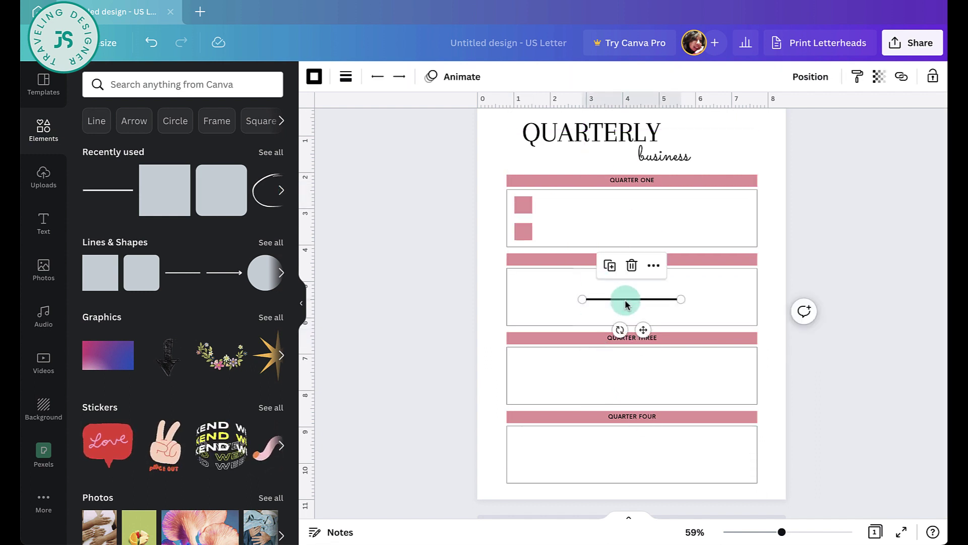
{"action": "left_click", "coordinate": [345, 77]}
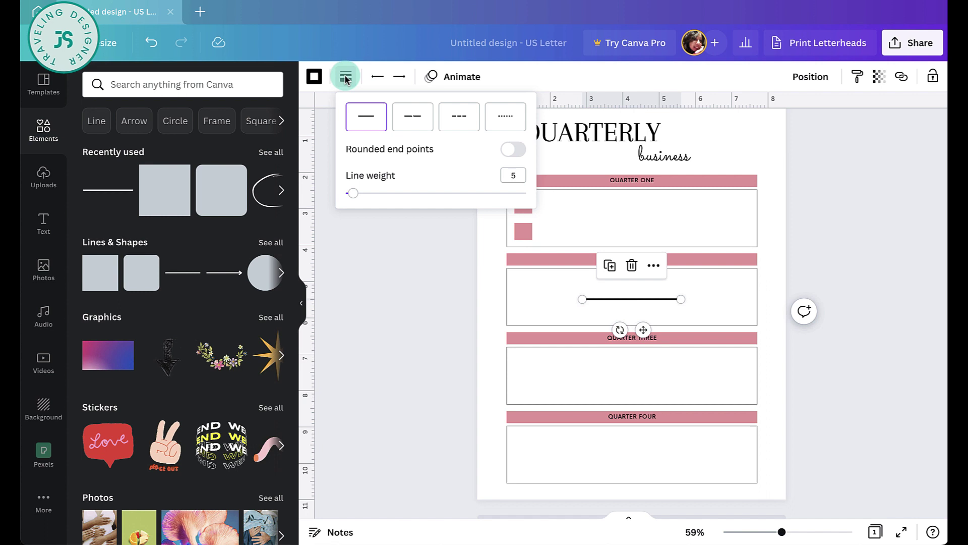
{"action": "left_click", "coordinate": [505, 118]}
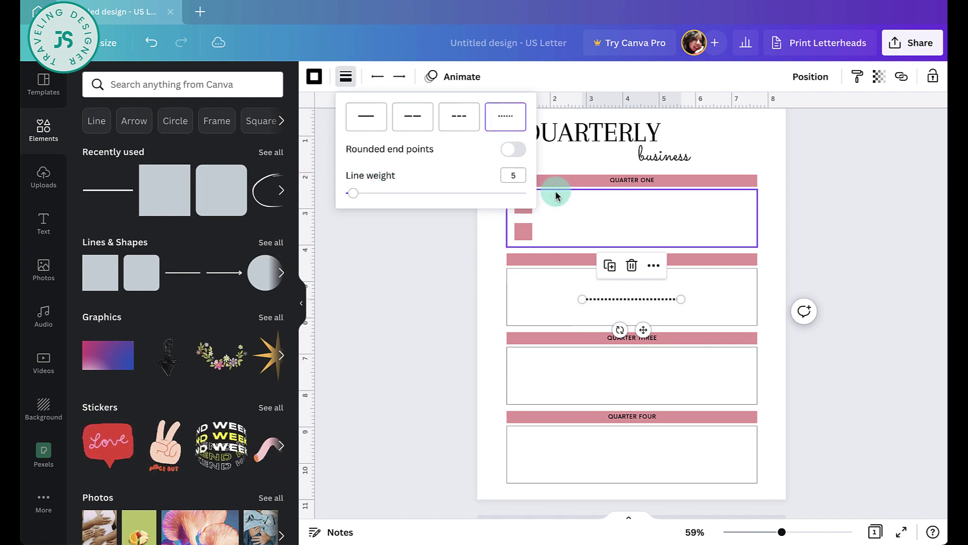
{"action": "left_click", "coordinate": [515, 175]}
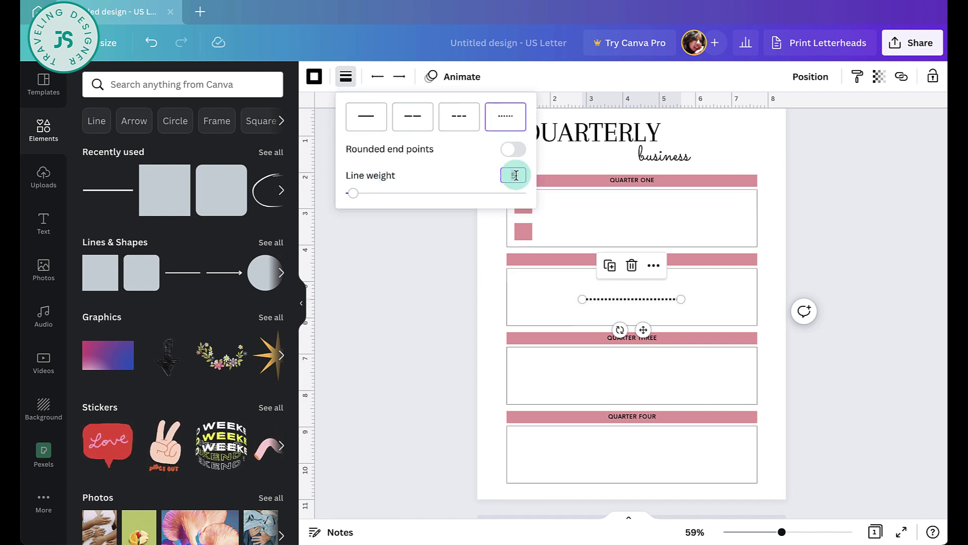
{"action": "type", "text": "1"}
{"action": "left_click", "coordinate": [855, 375]}
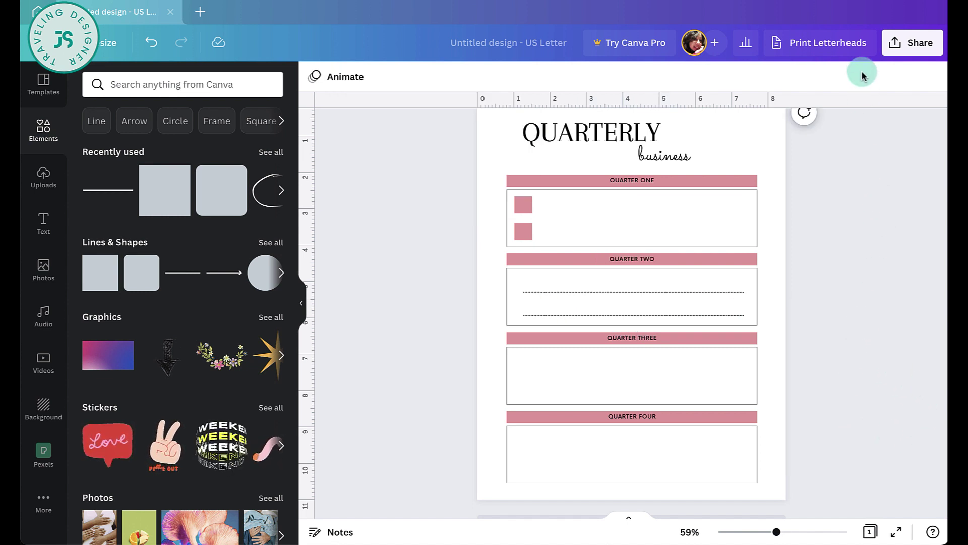
Download the Quarterly worksheet with file type PDF Standard.
{"action": "left_click", "coordinate": [913, 46]}
{"action": "left_click", "coordinate": [779, 356]}
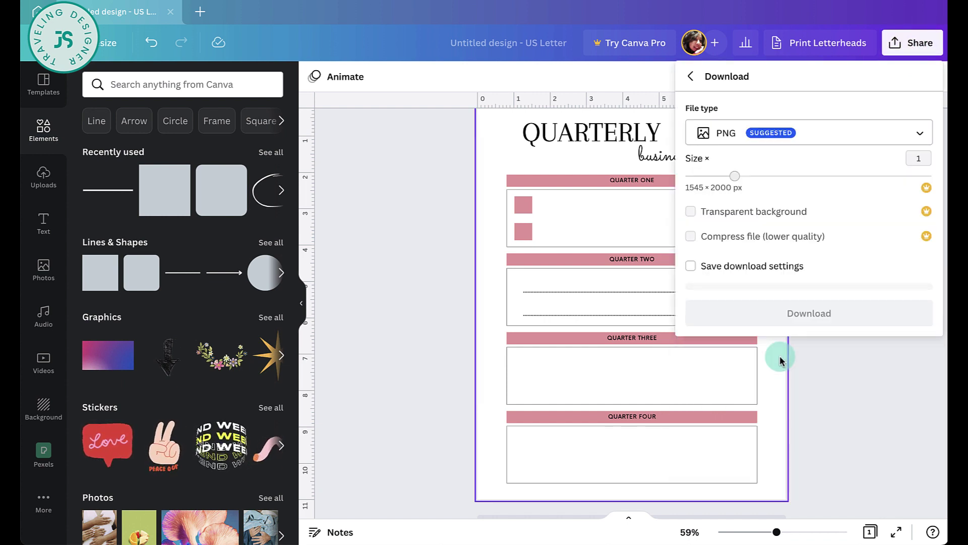
{"action": "left_click", "coordinate": [857, 134]}
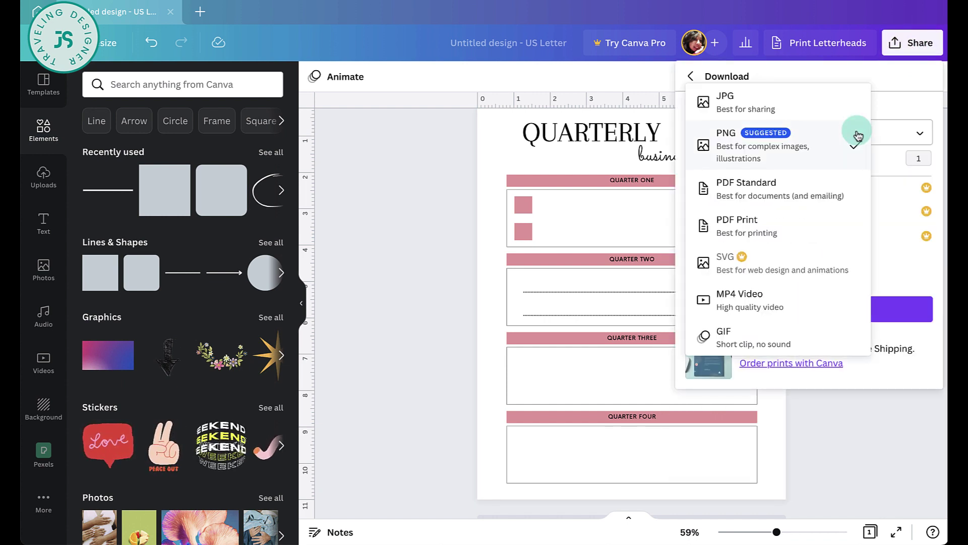
{"action": "left_click", "coordinate": [788, 196]}
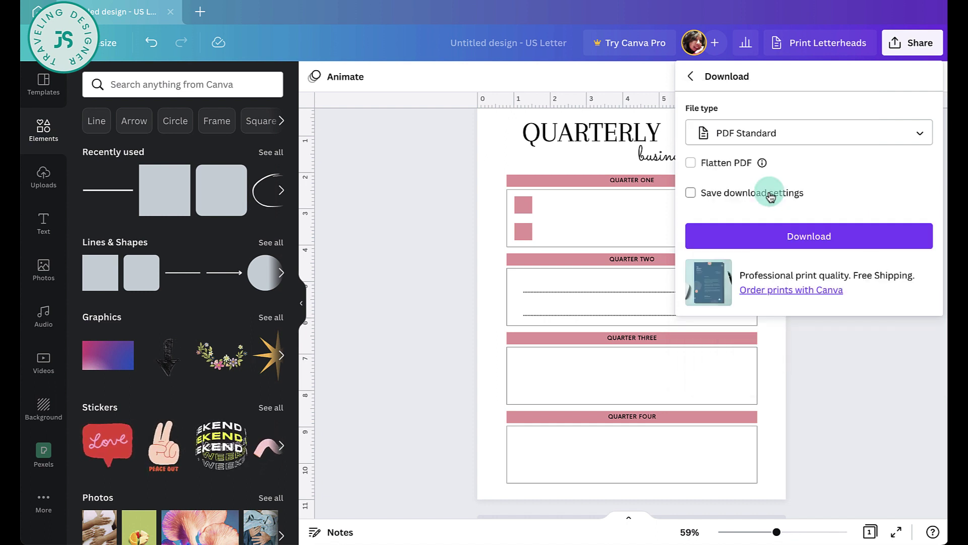
{"action": "left_click", "coordinate": [828, 243]}
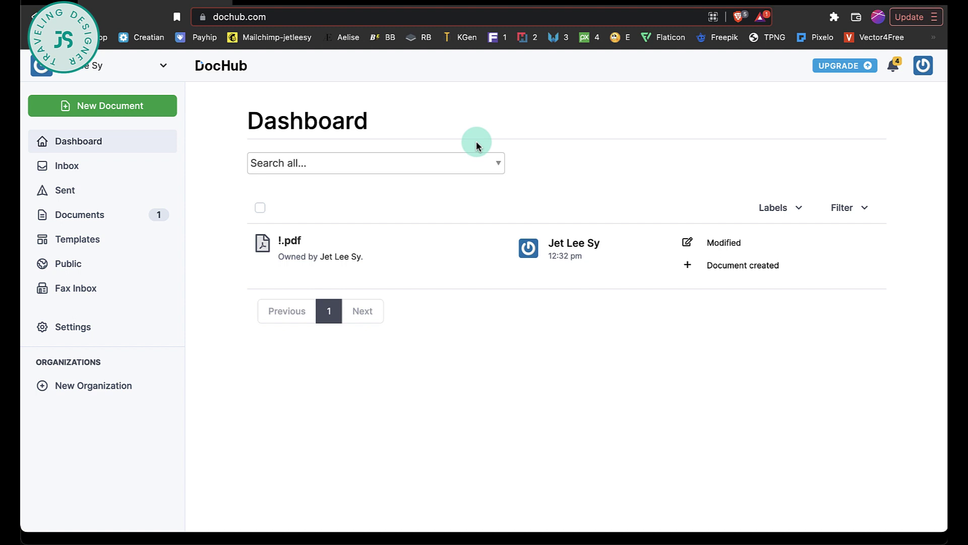
Start a new DocHub document to upload the exported Quarterly worksheet PDF.
{"action": "left_click", "coordinate": [153, 106]}
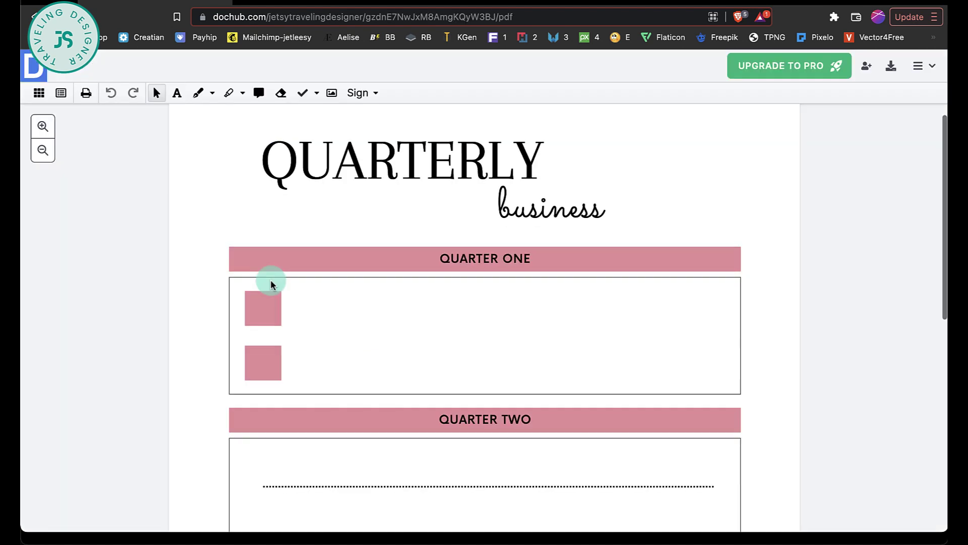
{"action": "scroll", "coordinate": [268, 278], "scroll_direction": "down", "scroll_amount": 1}
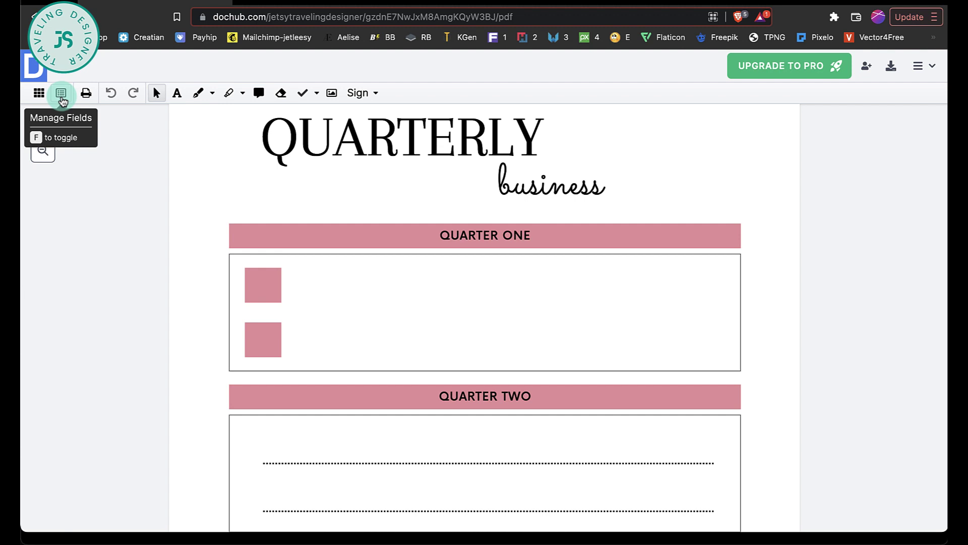
Show the Manage Fields form-editing tools for the Quarterly PDF.
{"action": "left_click", "coordinate": [61, 94]}
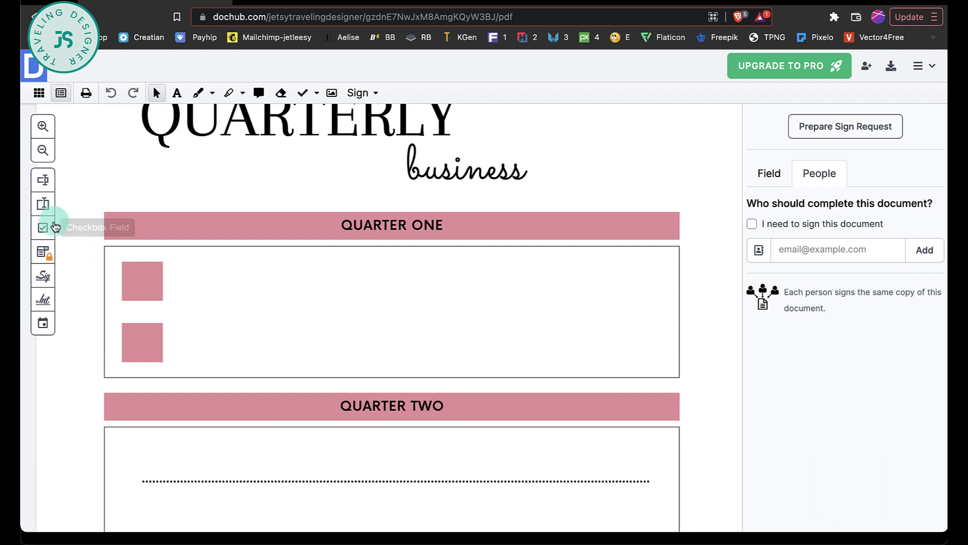
Place Check Box 1 over the upper pink square and Check Box 2 over the lower one.
{"action": "left_click", "coordinate": [45, 229]}
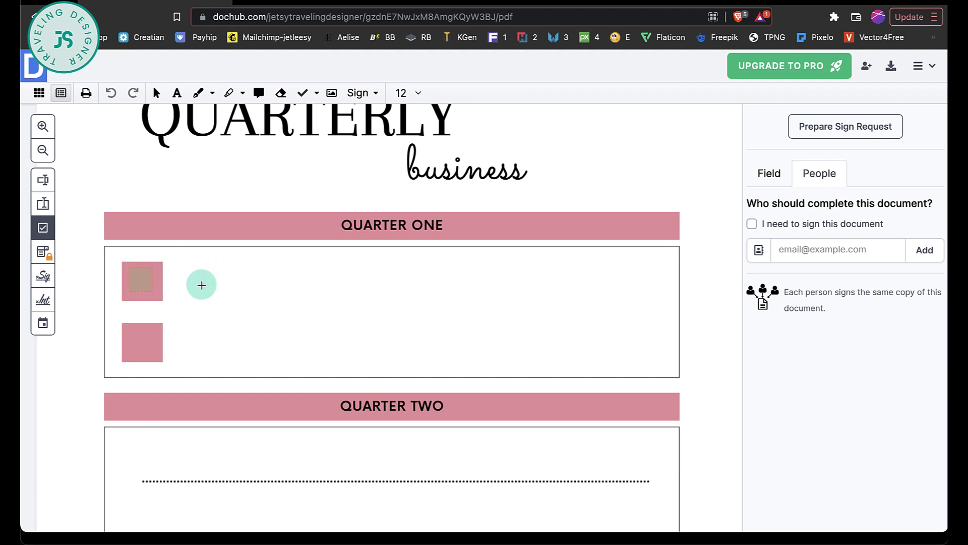
{"action": "left_click", "coordinate": [127, 289]}
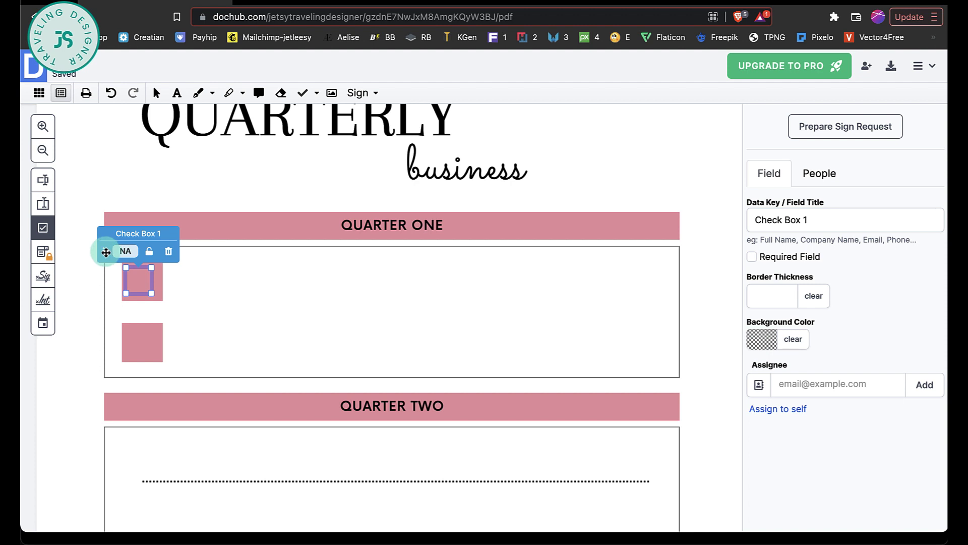
{"action": "mouse_move", "coordinate": [106, 252]}
{"action": "left_mouse_down"}
{"action": "mouse_move", "coordinate": [129, 281]}
{"action": "mouse_move", "coordinate": [103, 240]}
{"action": "mouse_move", "coordinate": [107, 249]}
{"action": "left_mouse_up"}
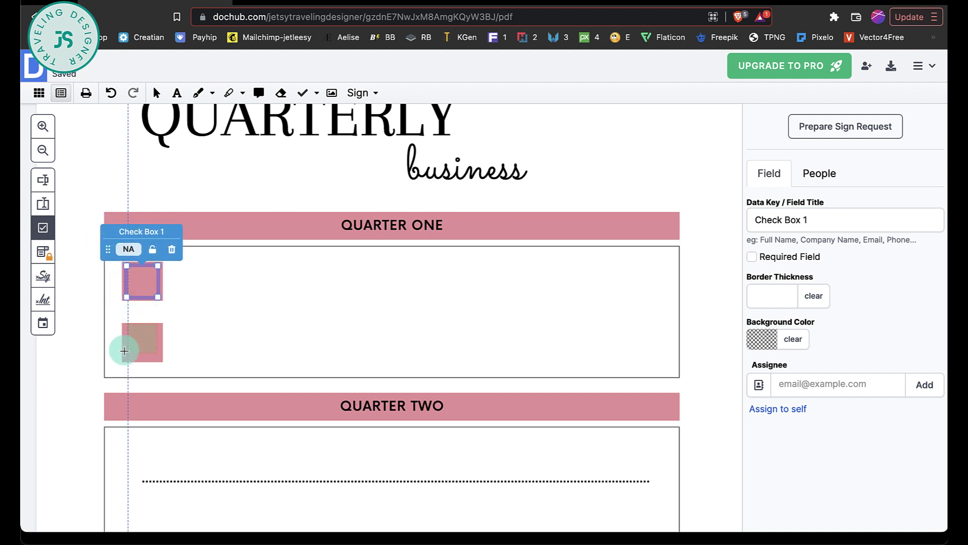
{"action": "left_click", "coordinate": [124, 354]}
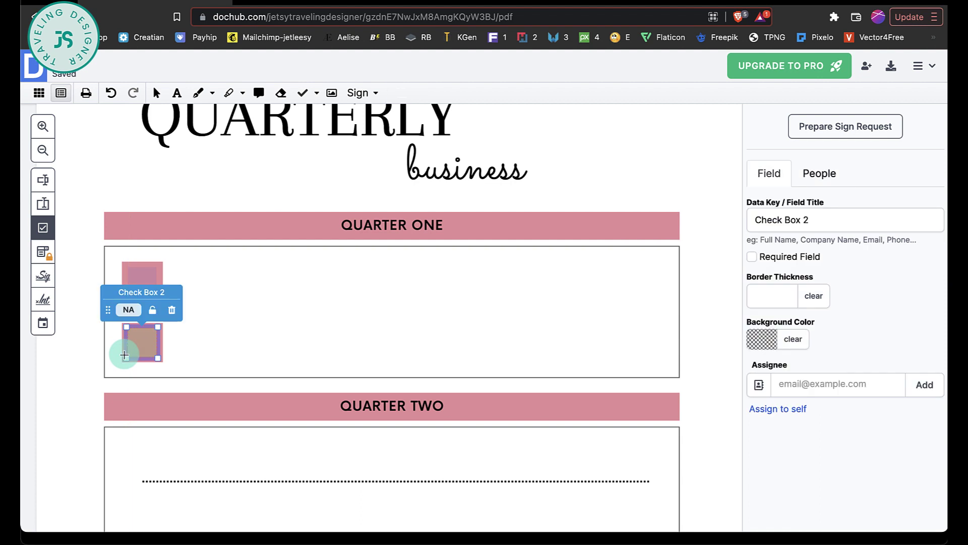
{"action": "scroll", "coordinate": [125, 354], "scroll_direction": "down", "scroll_amount": 1}
{"action": "scroll", "coordinate": [124, 354], "scroll_direction": "down", "scroll_amount": 1}
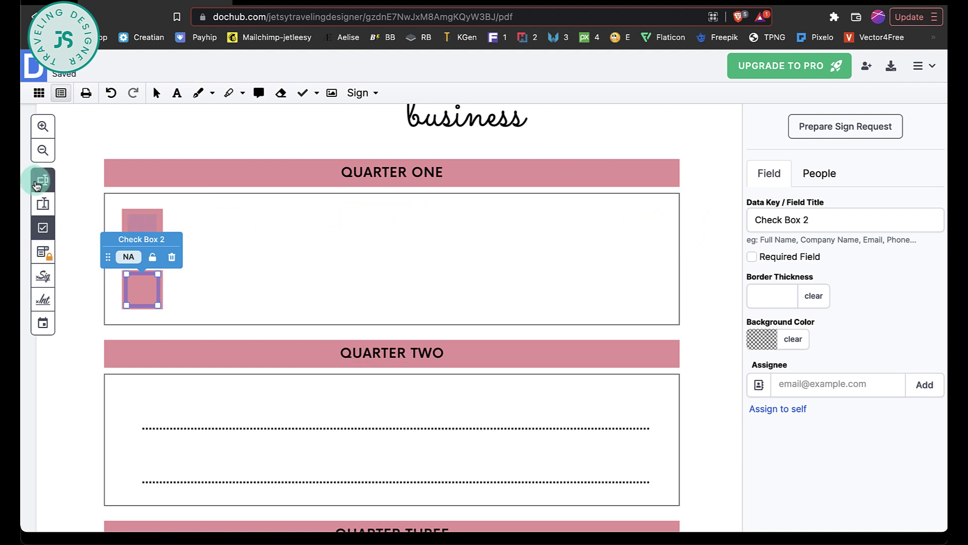
Add four single-line text fields: two beside Quarter One's checkboxes, two on Quarter Two's dotted lines.
{"action": "left_click", "coordinate": [36, 183]}
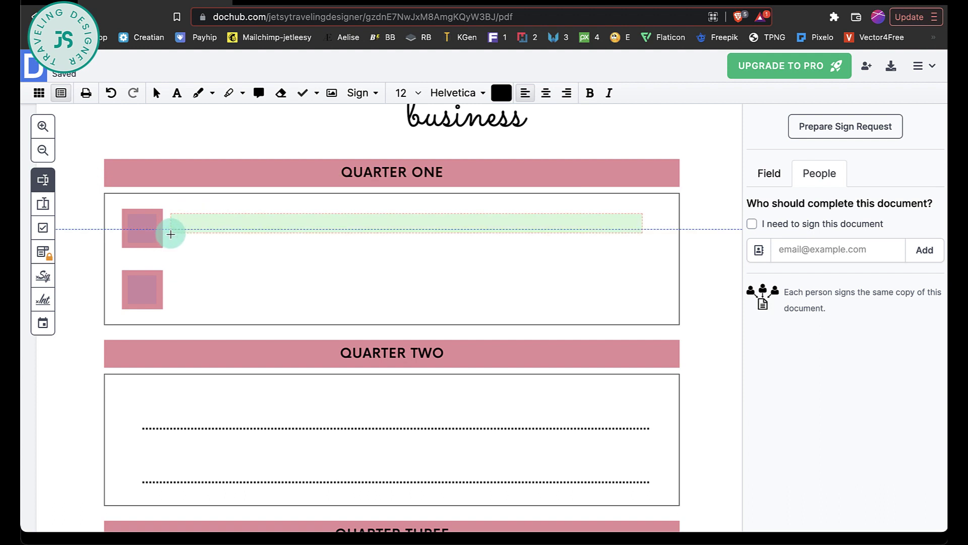
{"action": "left_click", "coordinate": [170, 233]}
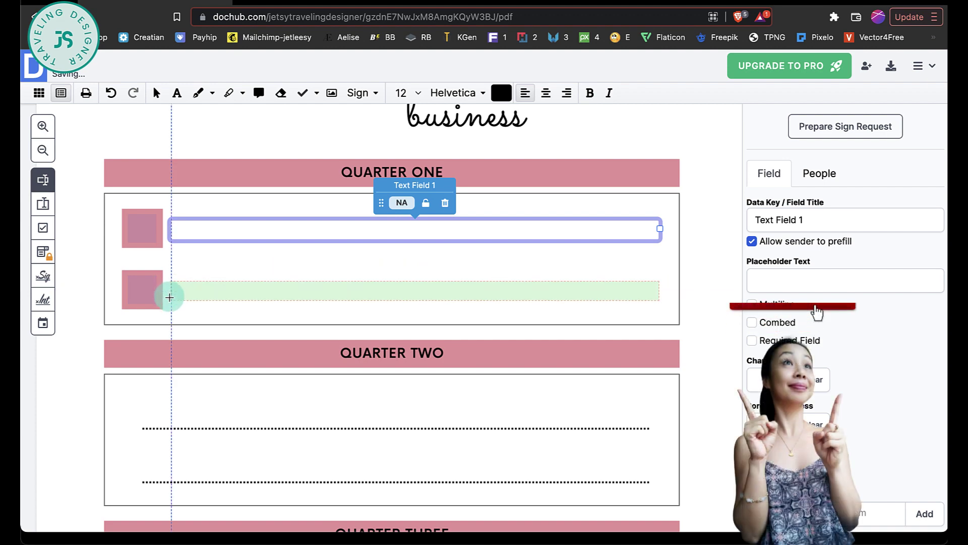
{"action": "left_click", "coordinate": [170, 298]}
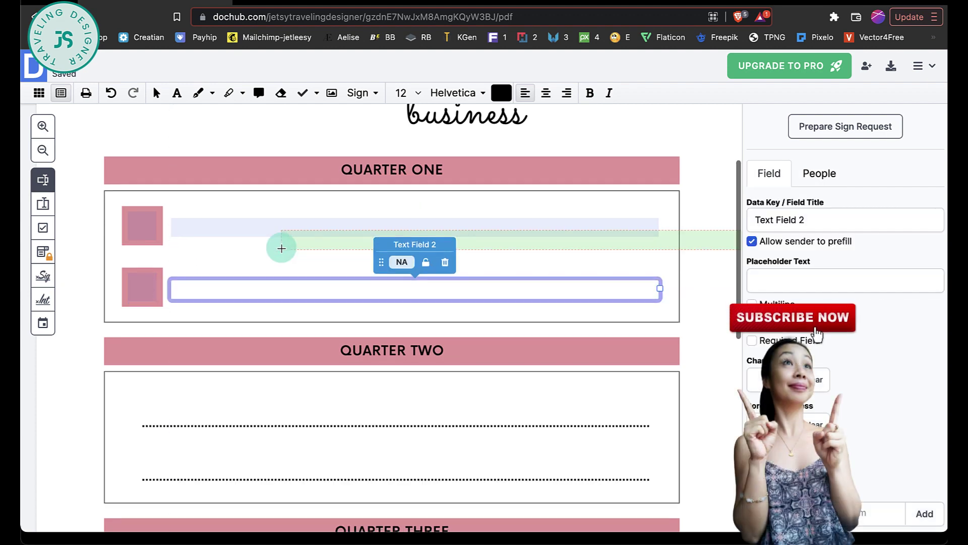
{"action": "scroll", "coordinate": [279, 258], "scroll_direction": "down", "scroll_amount": 1}
{"action": "scroll", "coordinate": [281, 247], "scroll_direction": "down", "scroll_amount": 2}
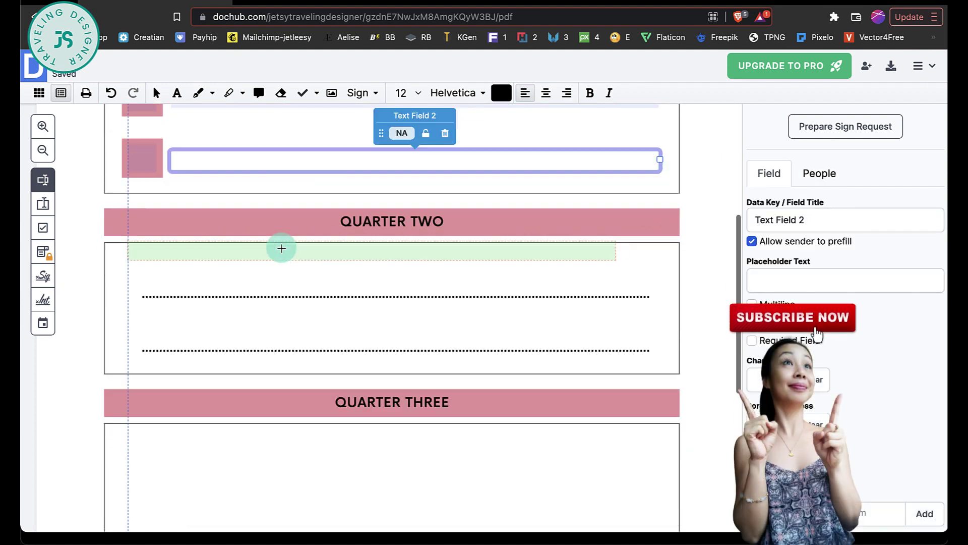
{"action": "left_click", "coordinate": [144, 284]}
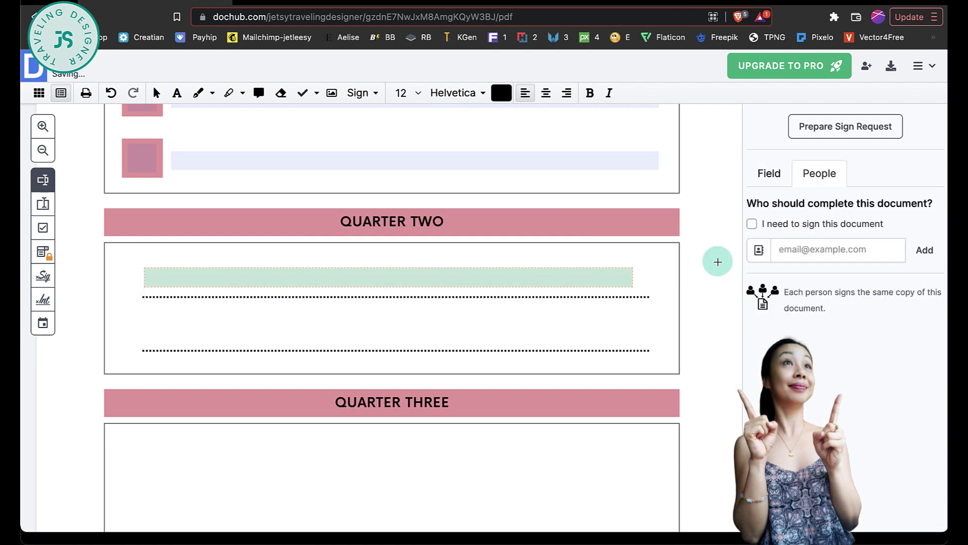
{"action": "left_click_drag", "start_coordinate": [633, 280], "coordinate": [634, 277]}
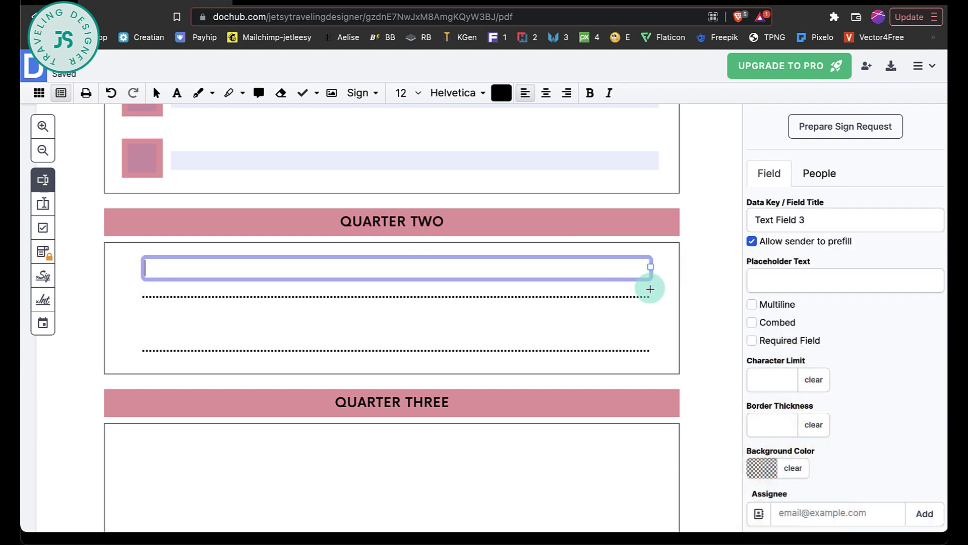
{"action": "left_click", "coordinate": [145, 333]}
{"action": "scroll", "coordinate": [319, 367], "scroll_direction": "down", "scroll_amount": 4}
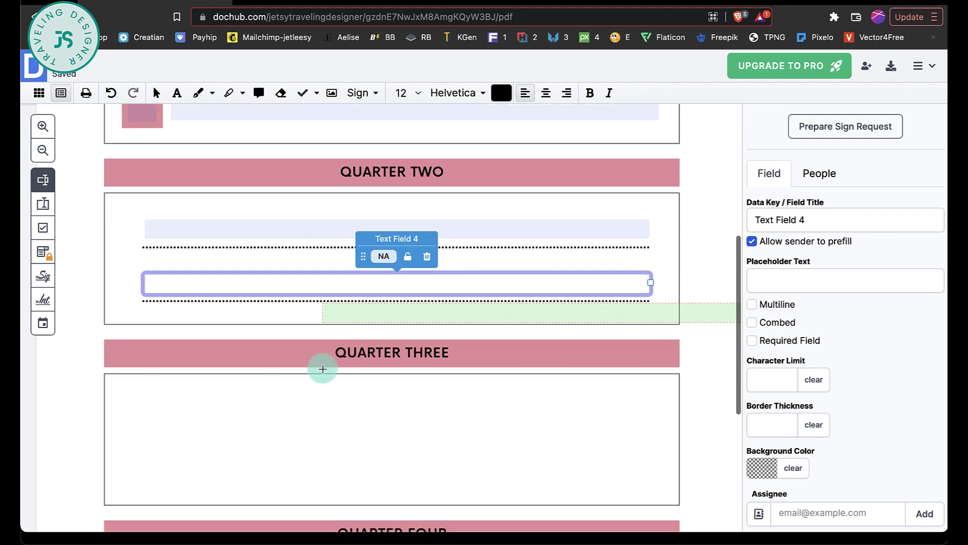
{"action": "scroll", "coordinate": [323, 368], "scroll_direction": "down", "scroll_amount": 2}
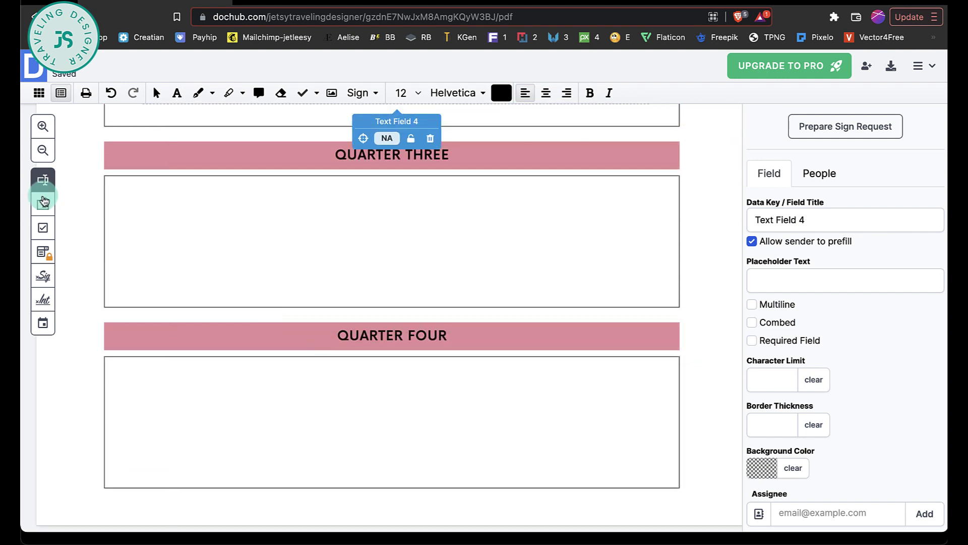
Place a multi-line text field sized to fill Quarter Three, undoing the extra Quarter Four field.
{"action": "left_click", "coordinate": [43, 207]}
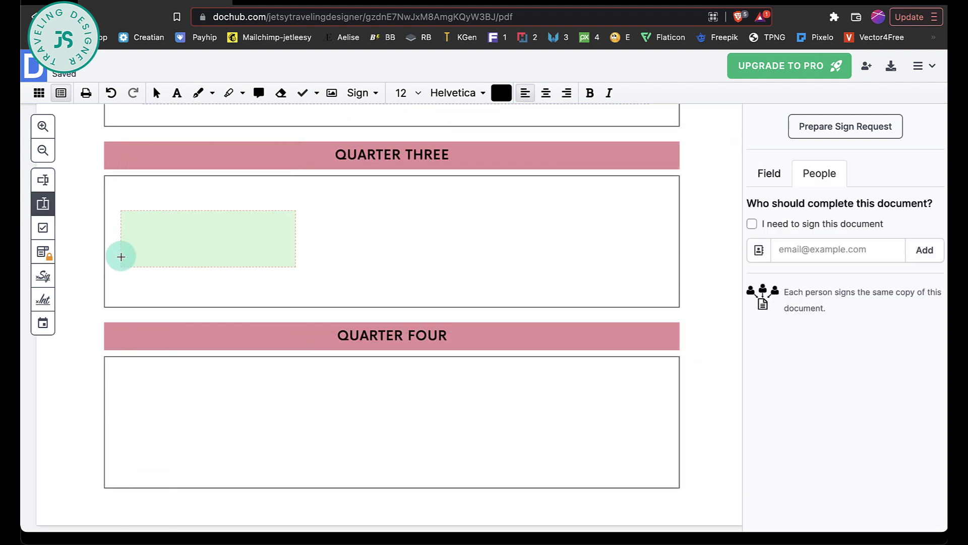
{"action": "left_click", "coordinate": [109, 232]}
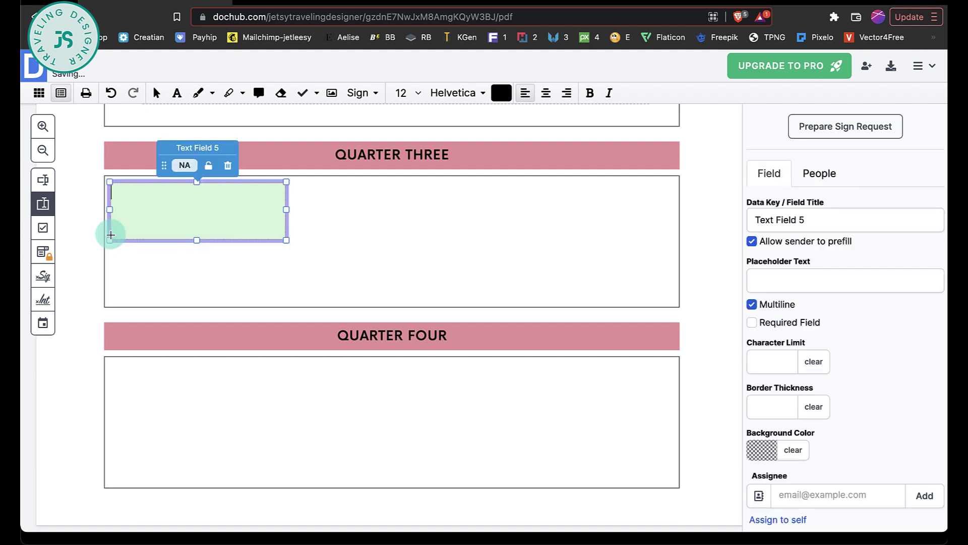
{"action": "left_click_drag", "start_coordinate": [286, 241], "coordinate": [671, 301]}
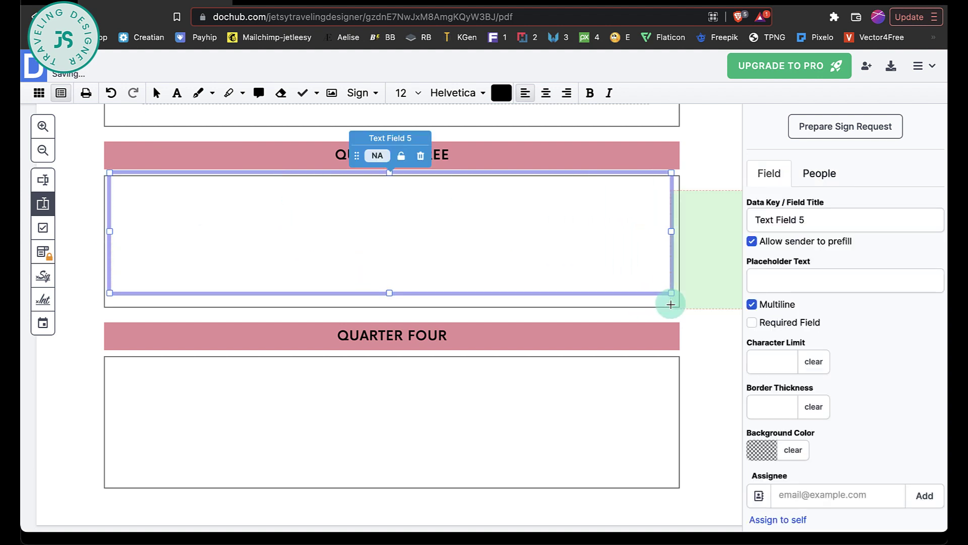
{"action": "left_click_drag", "start_coordinate": [357, 156], "coordinate": [357, 164]}
{"action": "scroll", "coordinate": [357, 162], "scroll_direction": "down", "scroll_amount": 1}
{"action": "left_click", "coordinate": [112, 435]}
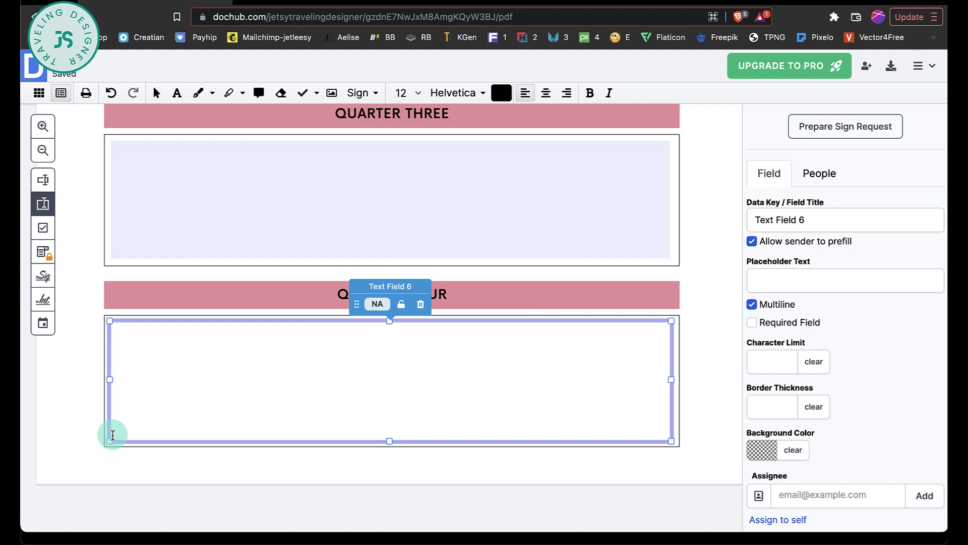
{"action": "key", "text": "super+z"}
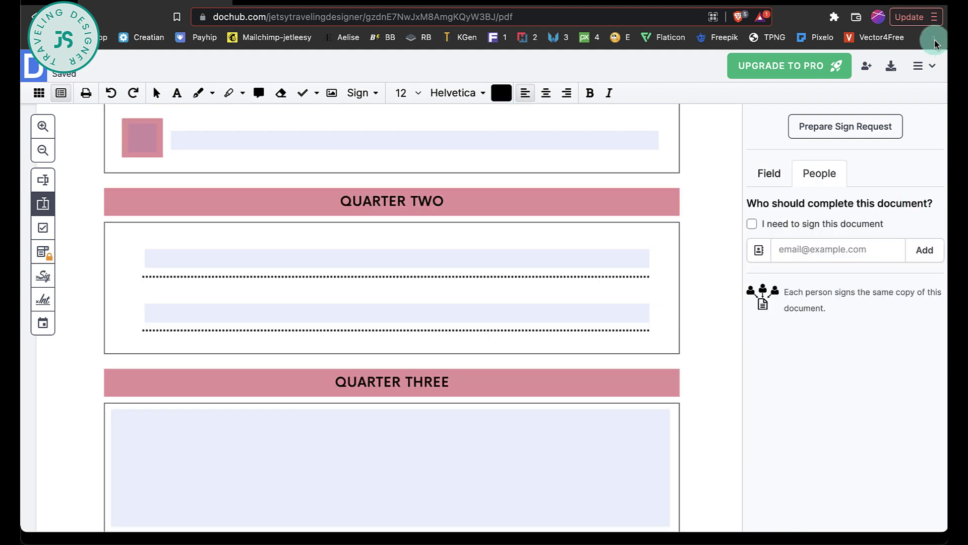
Download the DocHub worksheet to the computer as a Document PDF, saved as !! (1).pdf.
{"action": "left_click", "coordinate": [925, 68]}
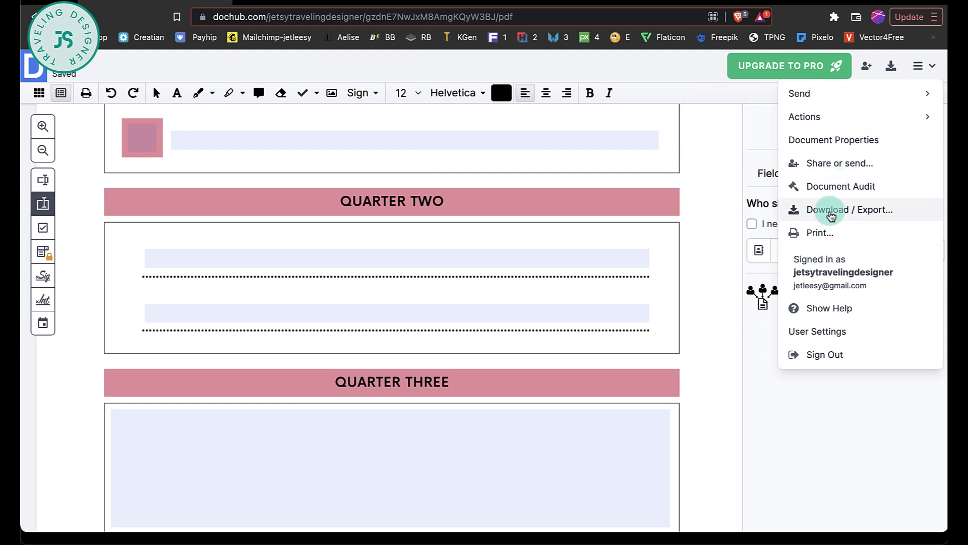
{"action": "left_click", "coordinate": [832, 212]}
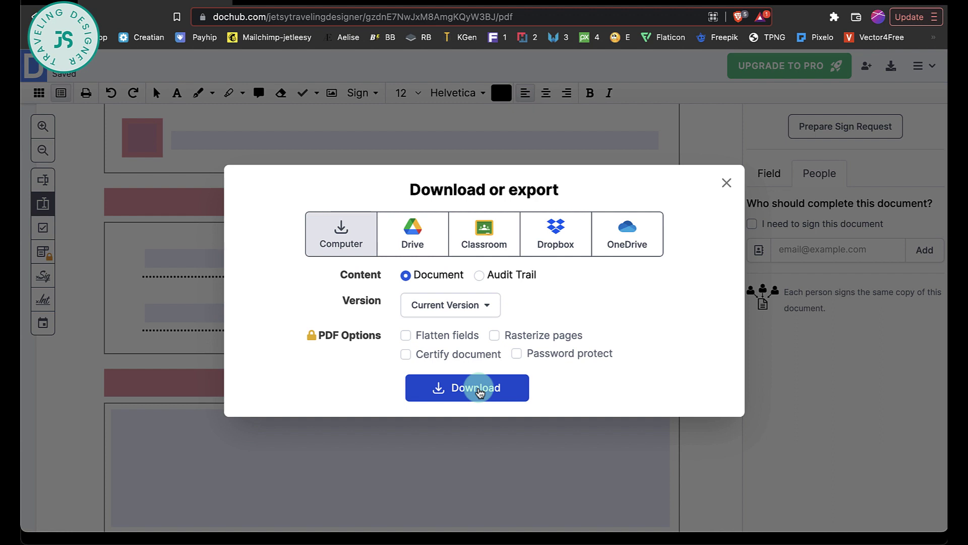
{"action": "left_click", "coordinate": [478, 389]}
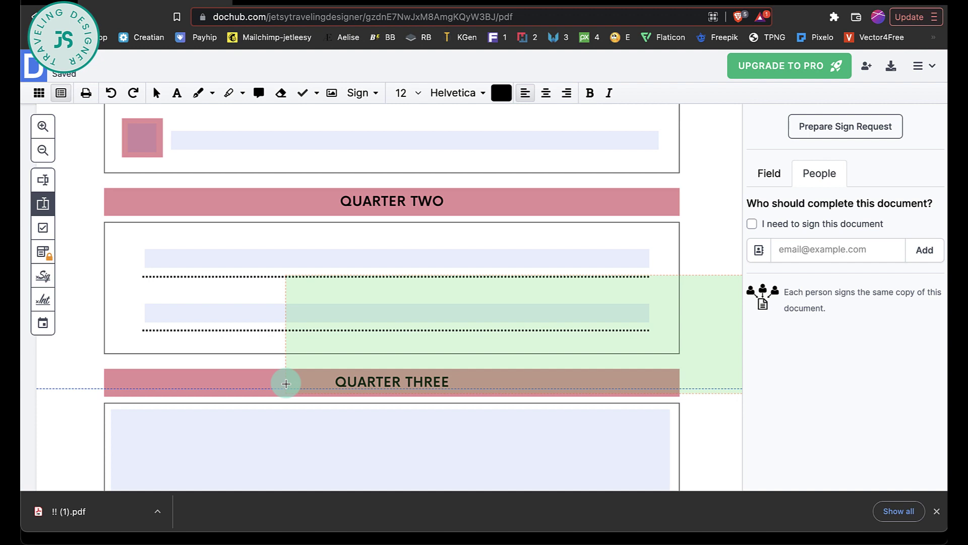
{"action": "left_click_drag", "start_coordinate": [286, 383], "coordinate": [272, 388]}
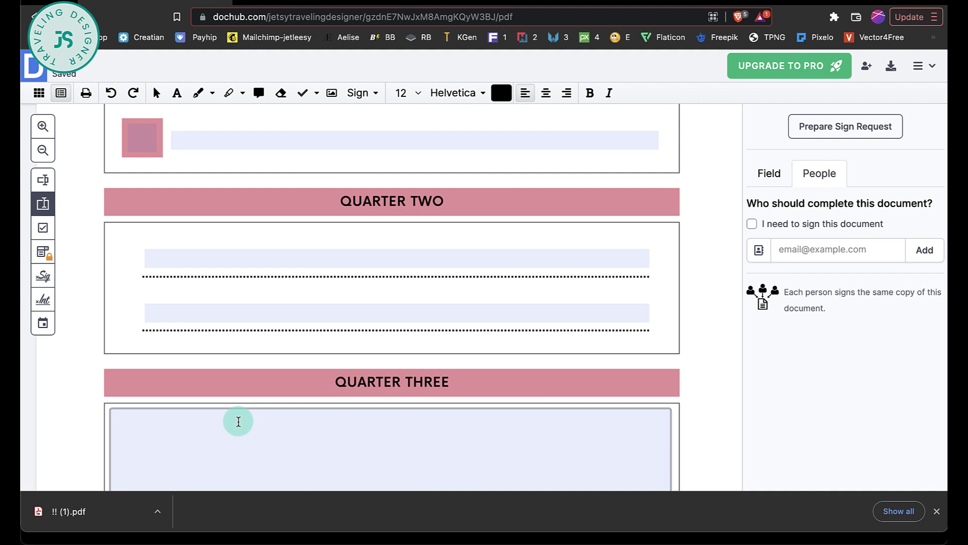
Open the downloaded PDF in Brave and tick both Quarter One checkboxes.
{"action": "left_click", "coordinate": [67, 513]}
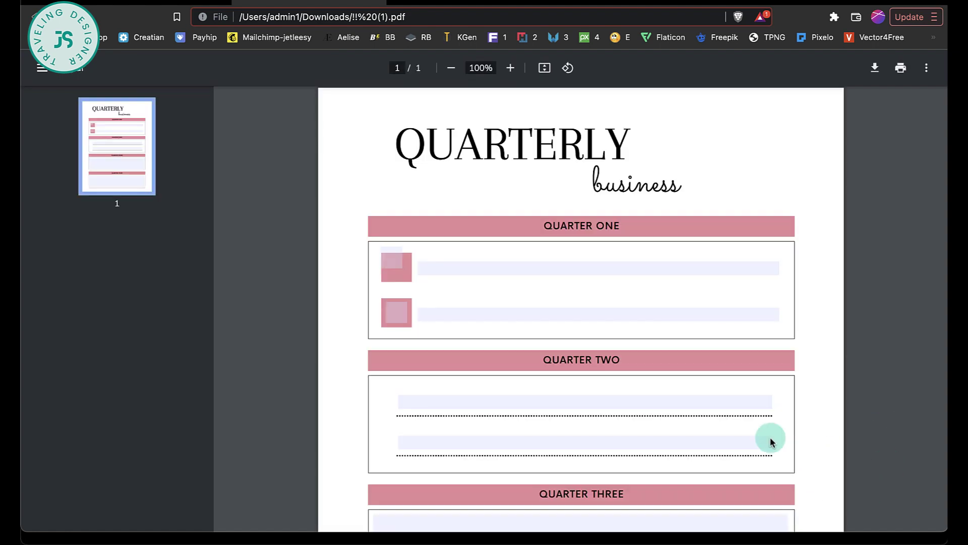
{"action": "scroll", "coordinate": [752, 427], "scroll_direction": "down", "scroll_amount": 3}
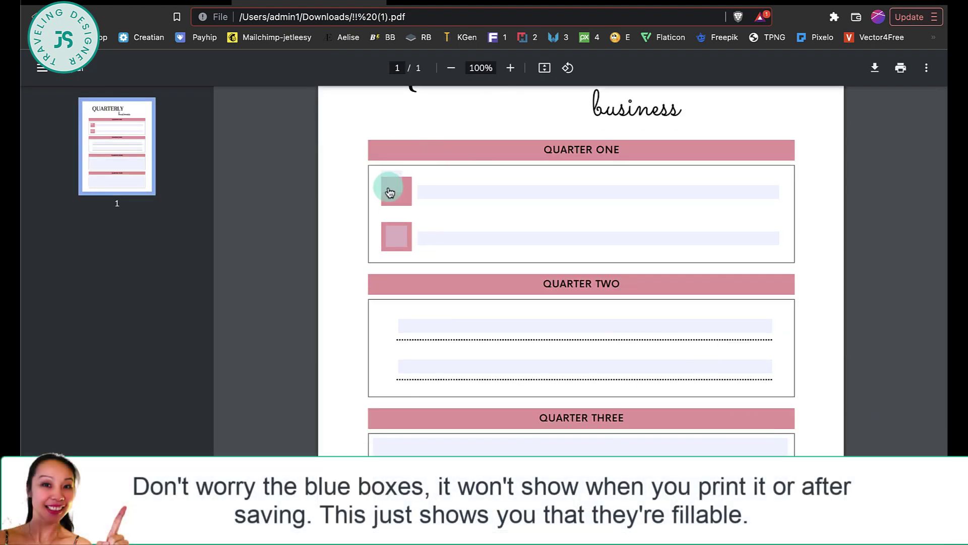
{"action": "left_click", "coordinate": [391, 192]}
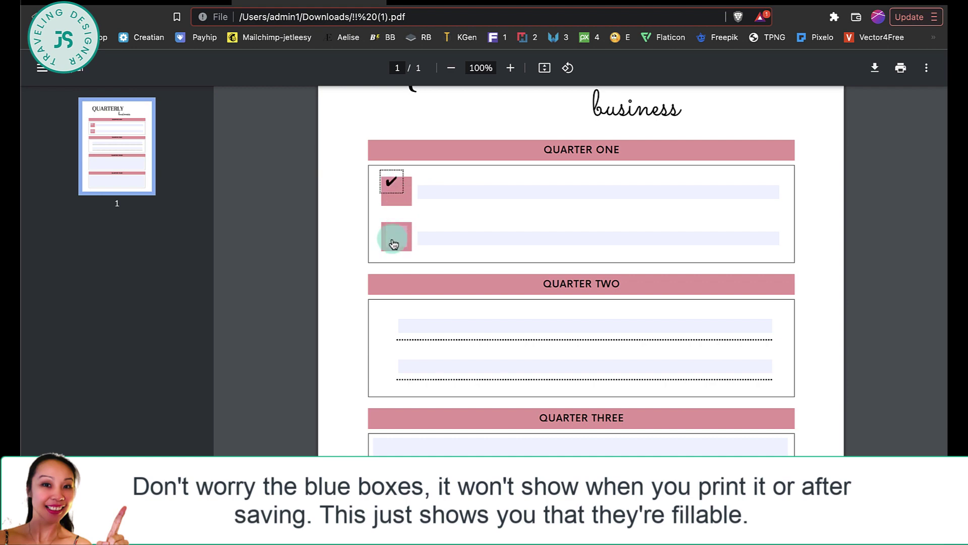
{"action": "left_click", "coordinate": [395, 236]}
Type test text into the second Quarter One field and toggle its checkbox again.
{"action": "left_click", "coordinate": [473, 241]}
{"action": "type", "text": "JDFAKFJDKAJ"}
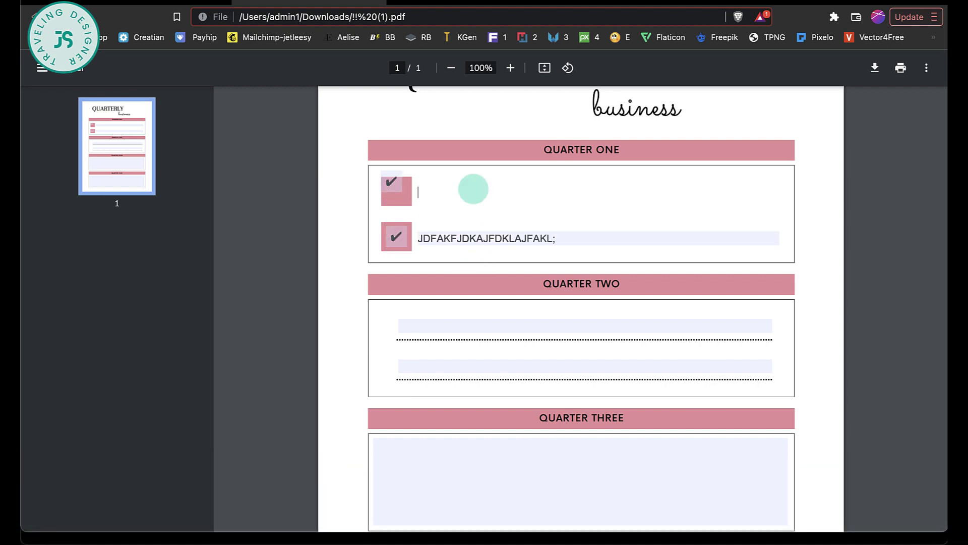
{"action": "type", "text": "fdnaklfdanklfndakl;"}
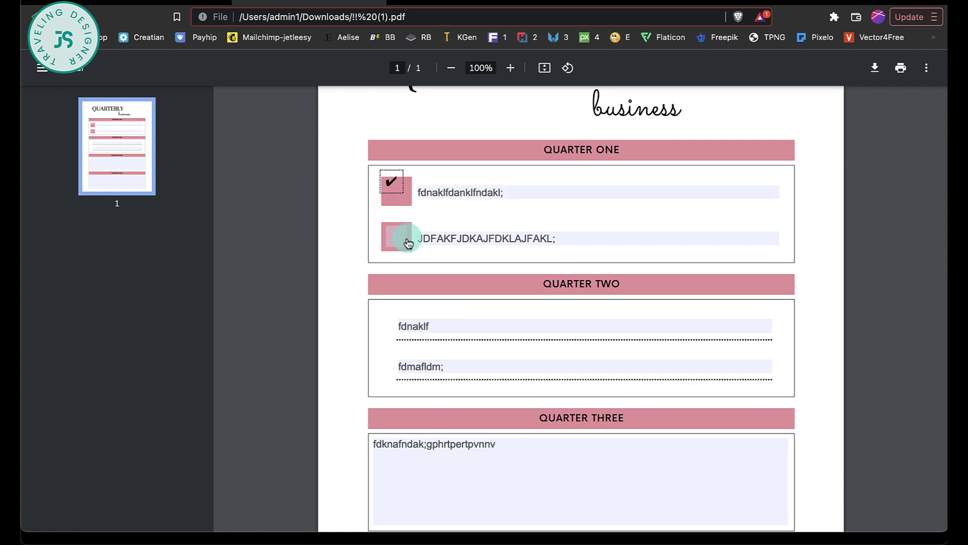
{"action": "left_click", "coordinate": [408, 243]}
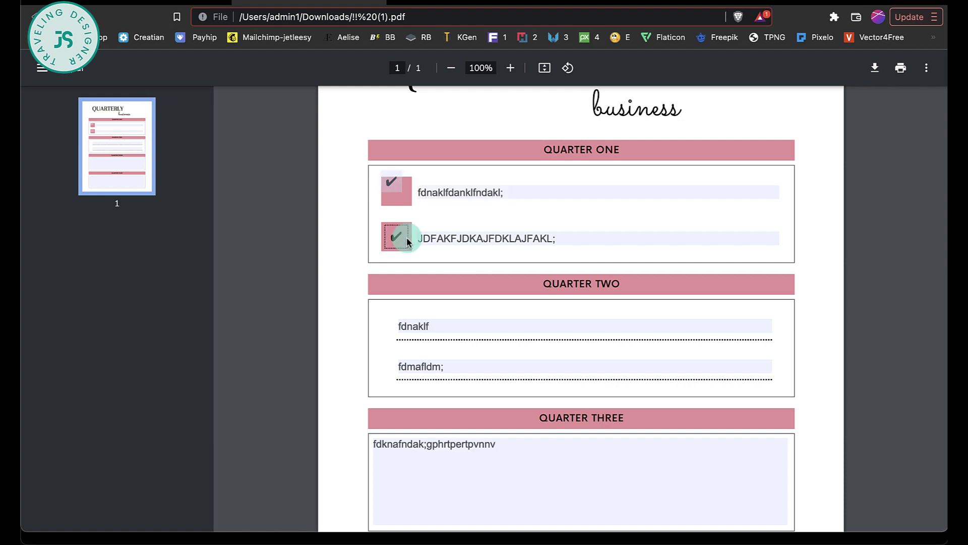